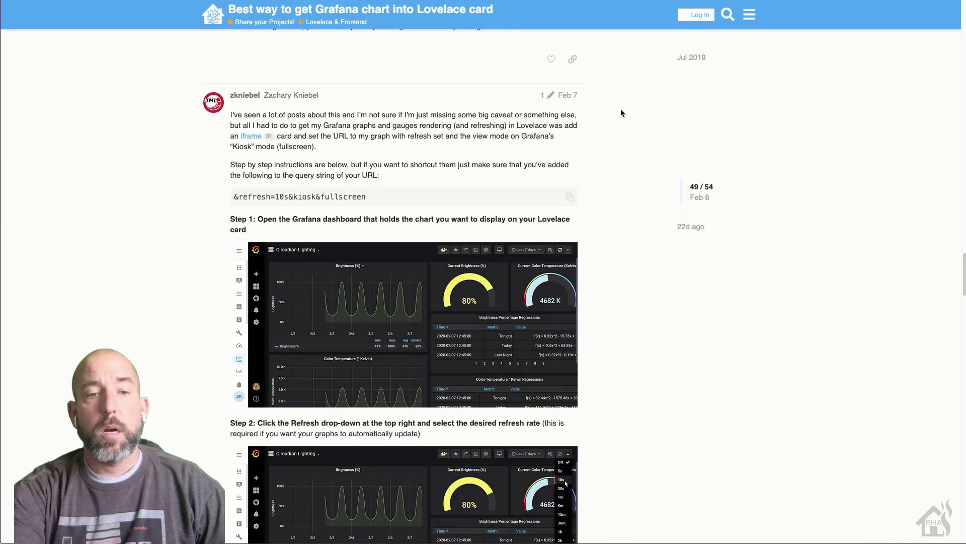
# Scroll past the Step 1–6 post and finished product to the reply with the camera configuration.yaml block.
pyautogui.scroll(-1, 620, 109)
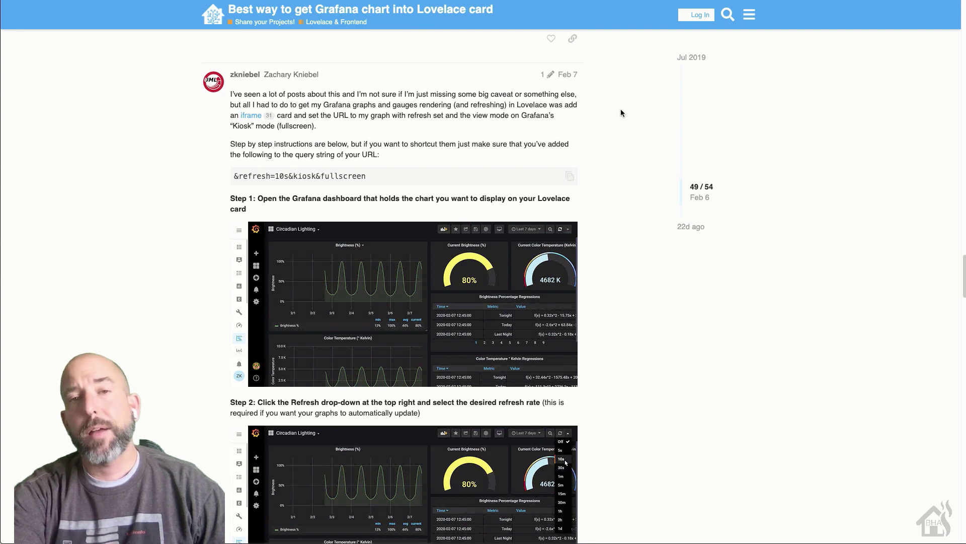
pyautogui.scroll(-2, 620, 109)
pyautogui.scroll(-3, 621, 110)
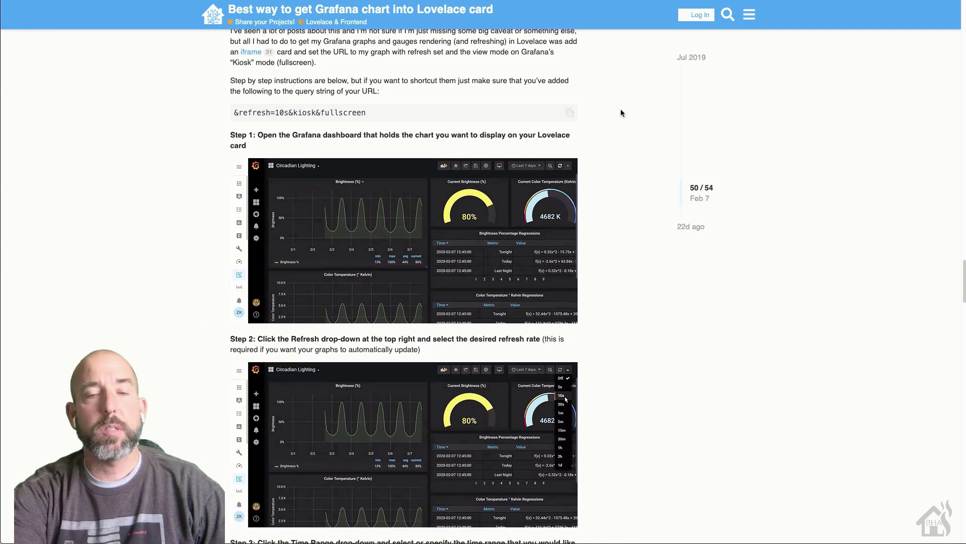
pyautogui.scroll(-8, 621, 109)
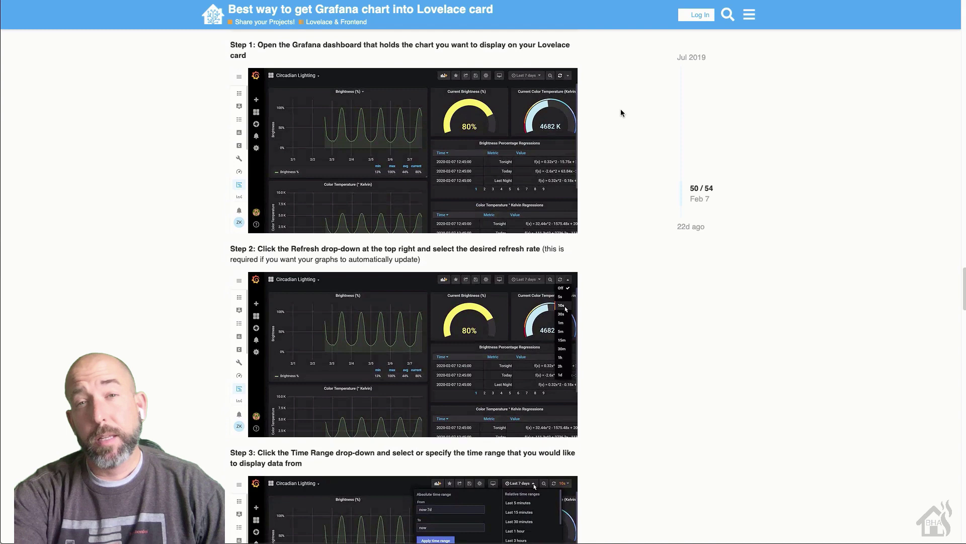
pyautogui.scroll(-11, 621, 109)
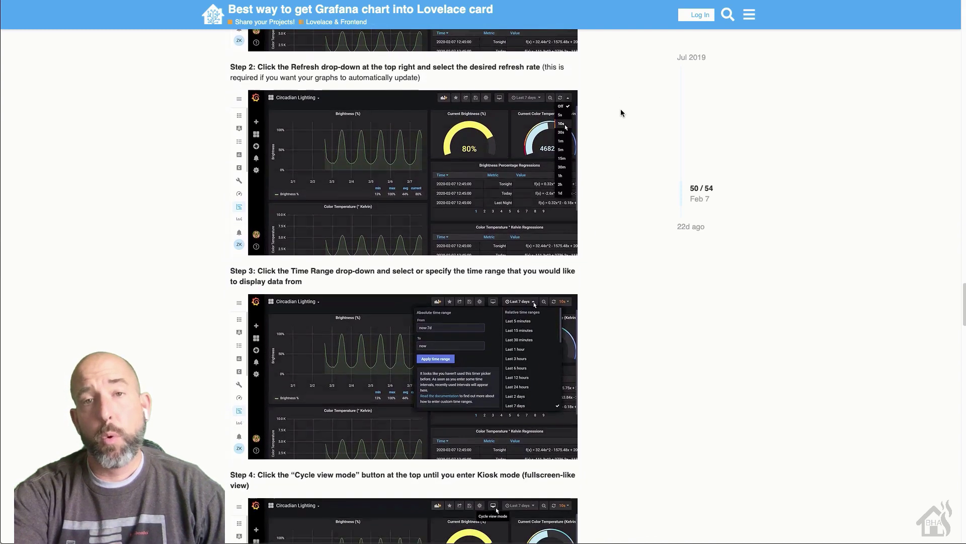
pyautogui.scroll(-10, 621, 113)
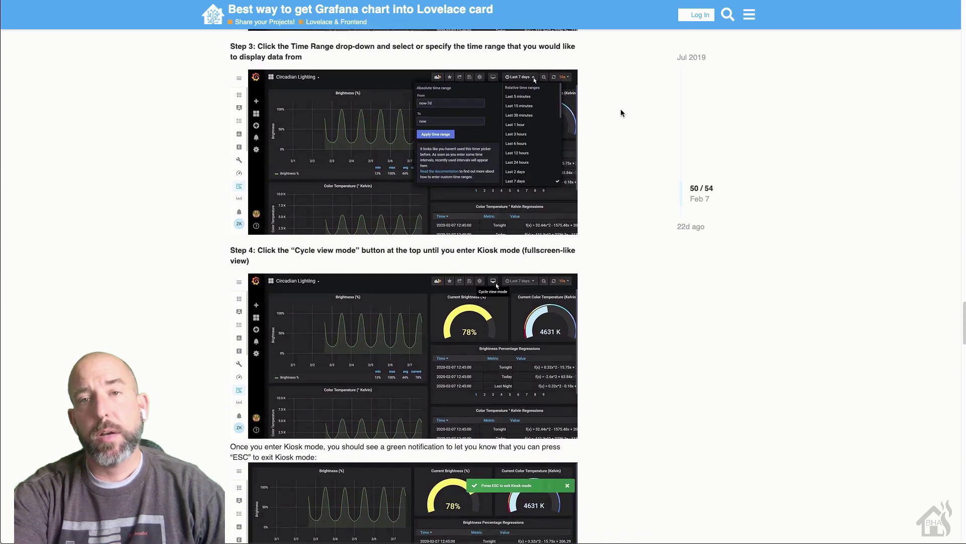
pyautogui.scroll(-11, 621, 113)
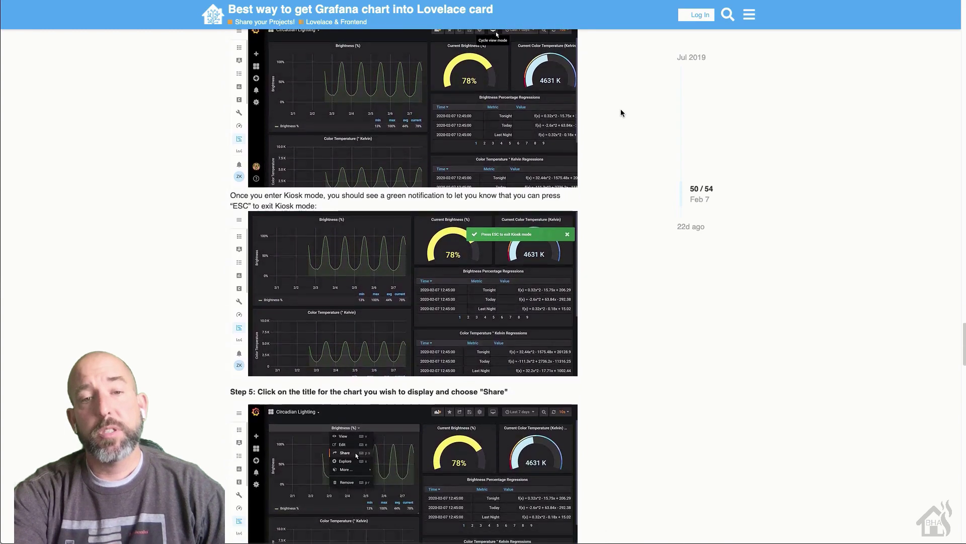
pyautogui.scroll(-7, 621, 113)
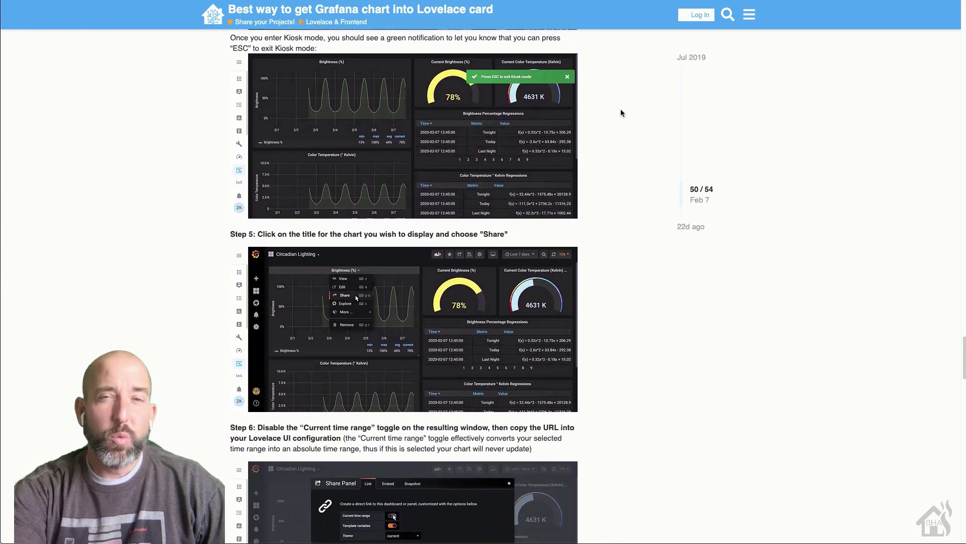
pyautogui.scroll(-11, 621, 112)
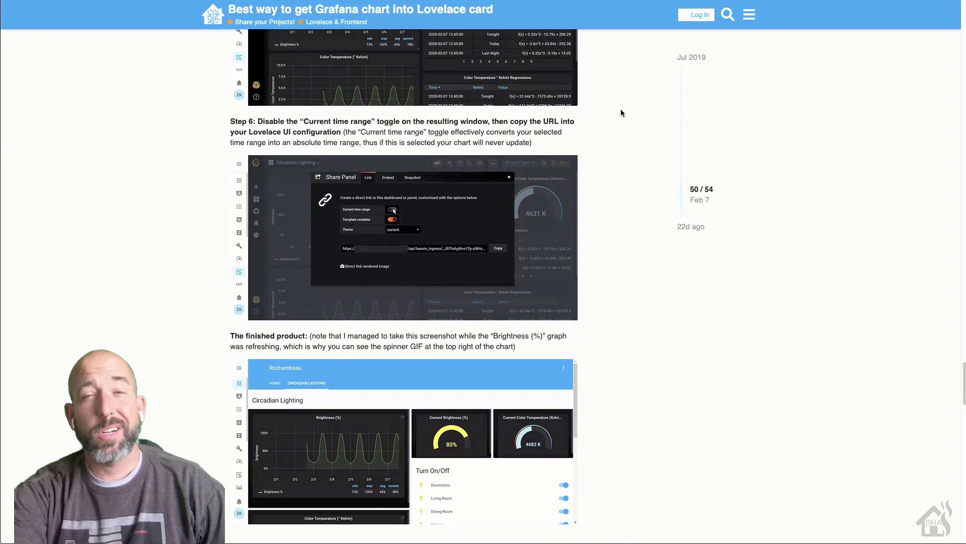
pyautogui.scroll(-8, 621, 112)
pyautogui.scroll(-7, 620, 113)
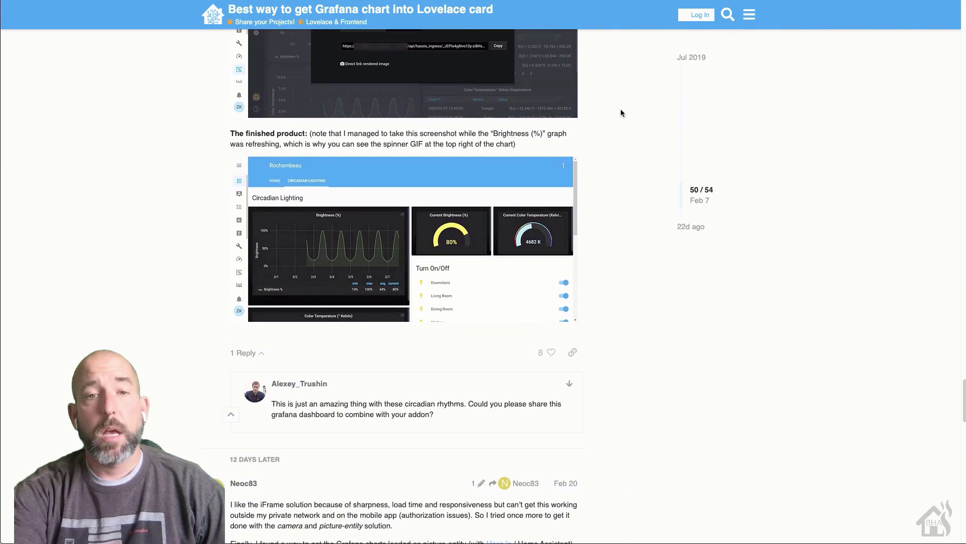
pyautogui.scroll(-5, 621, 112)
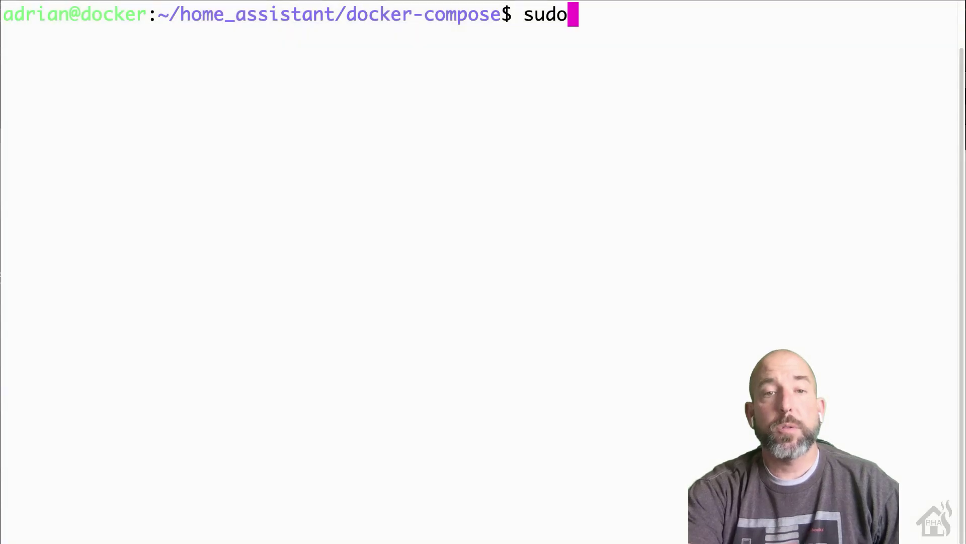
# Complete the command sudo vi docker-compose.yaml at the prompt.
pyautogui.write('vi docker-')
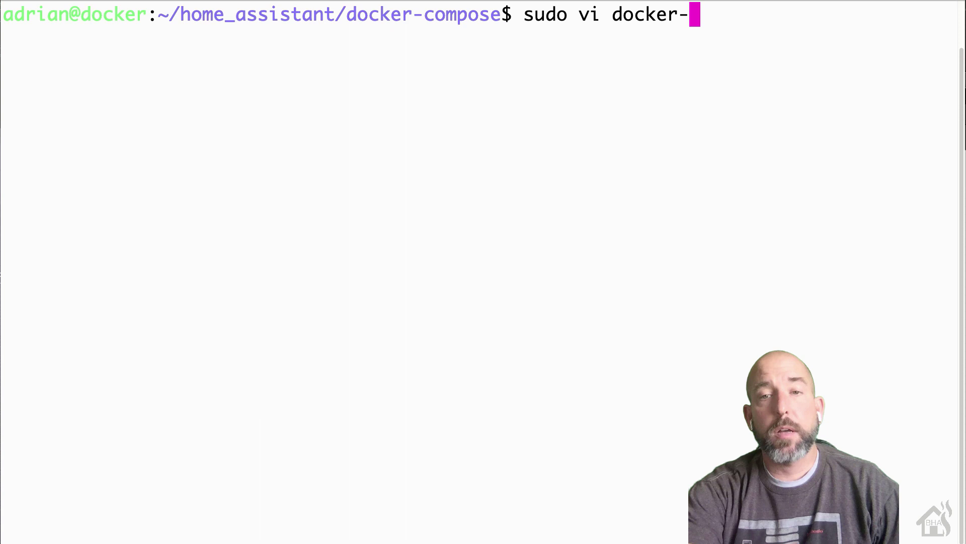
pyautogui.write('compose.')
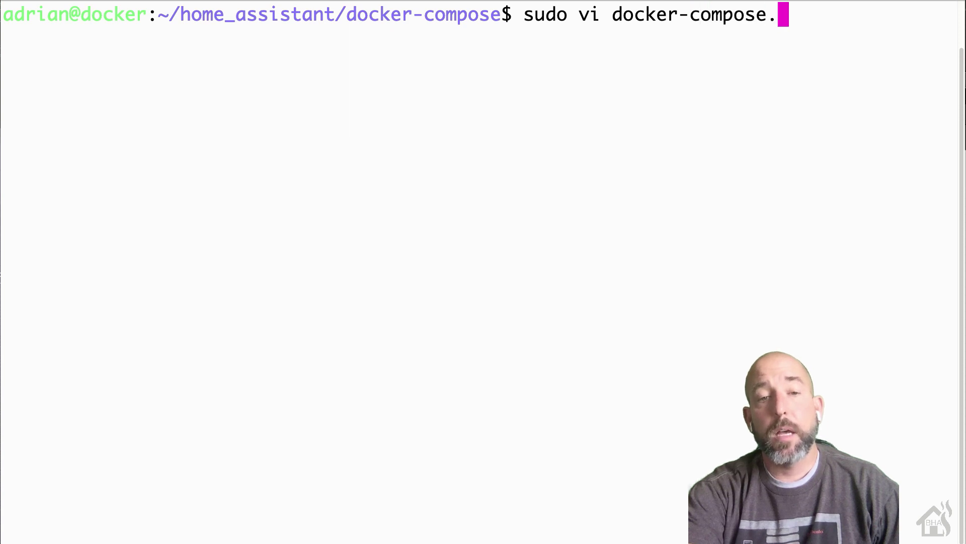
pyautogui.press('Tab')
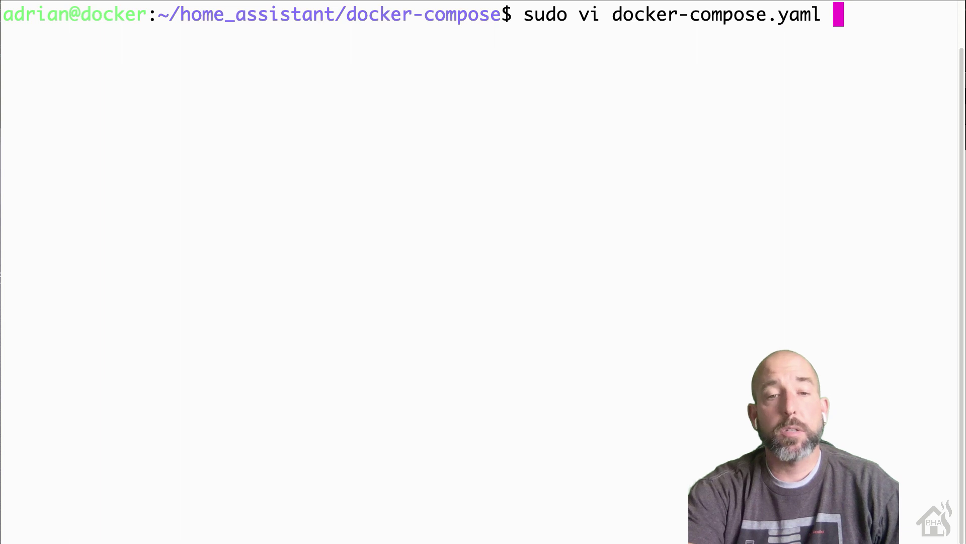
# Run sudo vi docker-compose.yaml and enter the account password to open the compose file.
pyautogui.press('Return')
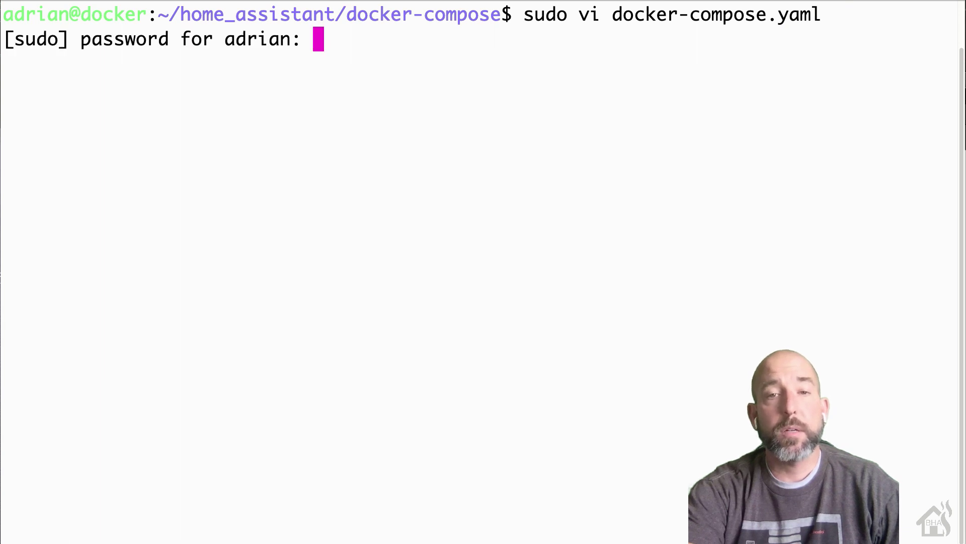
pyautogui.press('Return')
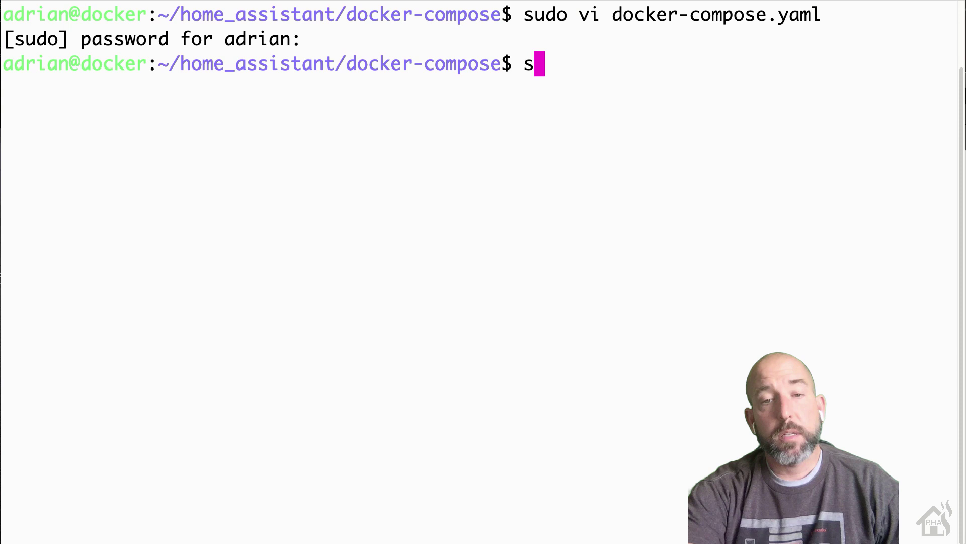
# Run sudo docker-compose up -d to start the containers in the background.
pyautogui.write('mpose up -d')
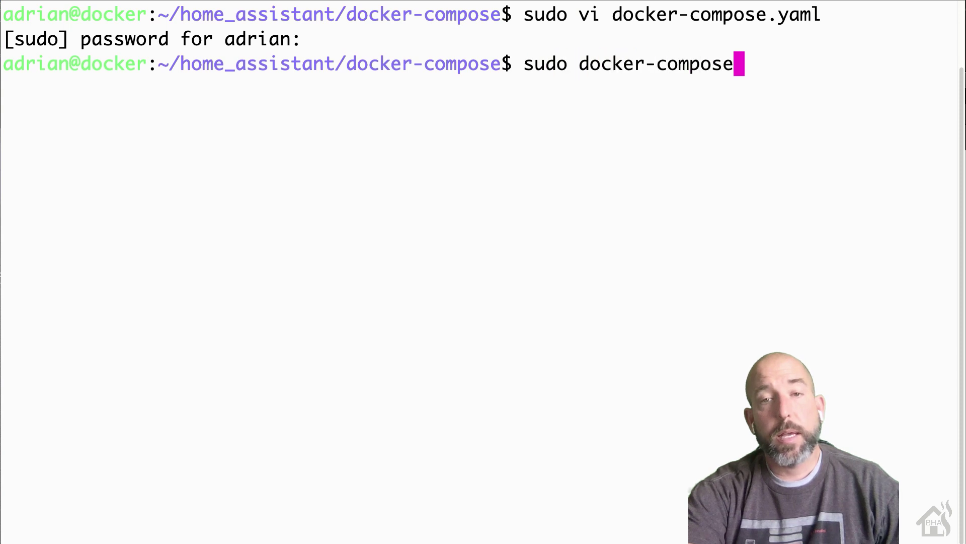
pyautogui.press('Return')
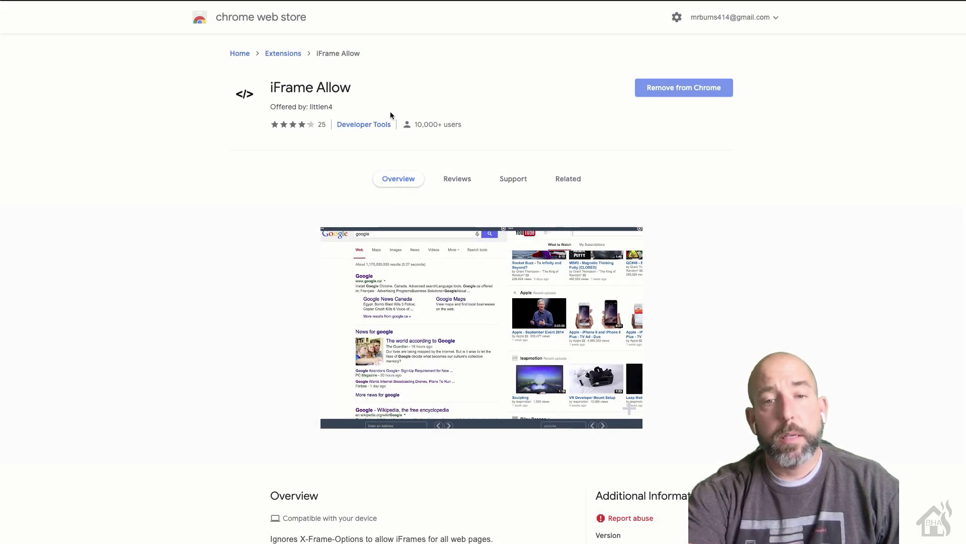
# Scroll through the iFrame Allow extension's Overview description.
pyautogui.scroll(-1, 373, 259)
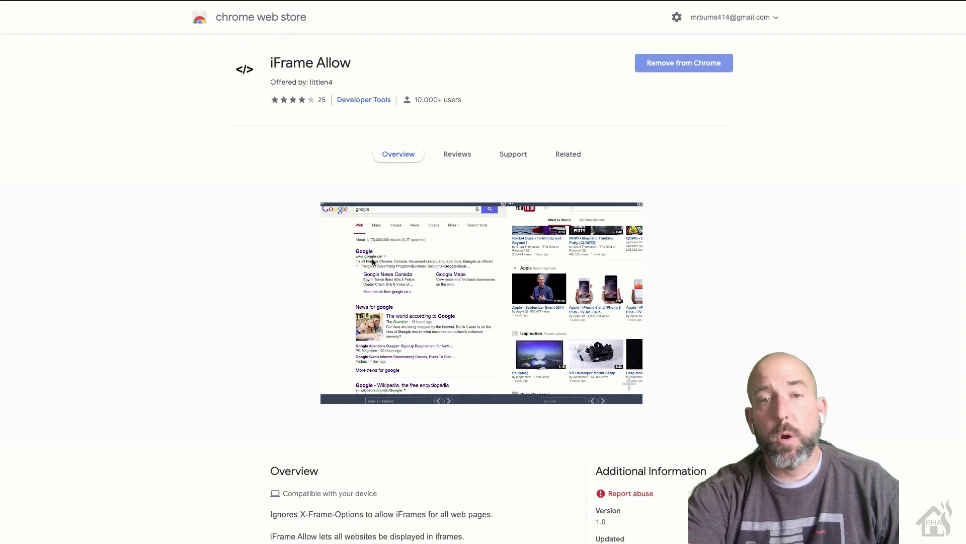
pyautogui.scroll(-5, 373, 262)
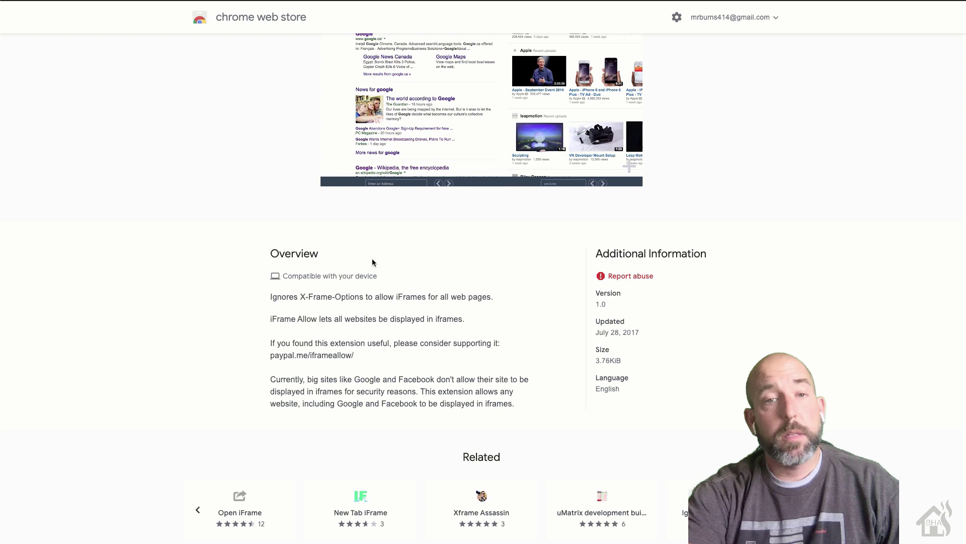
pyautogui.scroll(5, 372, 261)
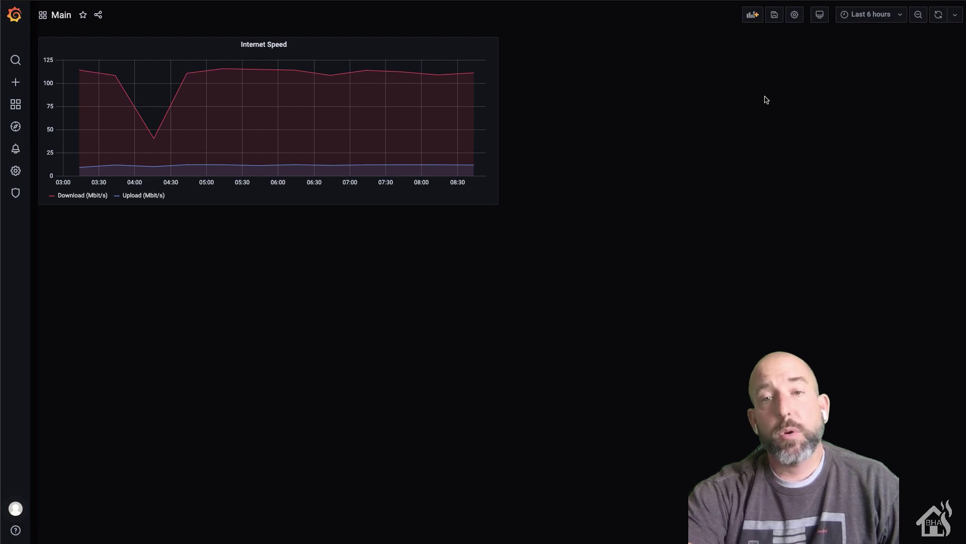
# Cycle the Main dashboard through TV mode into kiosk mode, leaving only the Internet Speed graph.
pyautogui.click(823, 18)
pyautogui.click(840, 19)
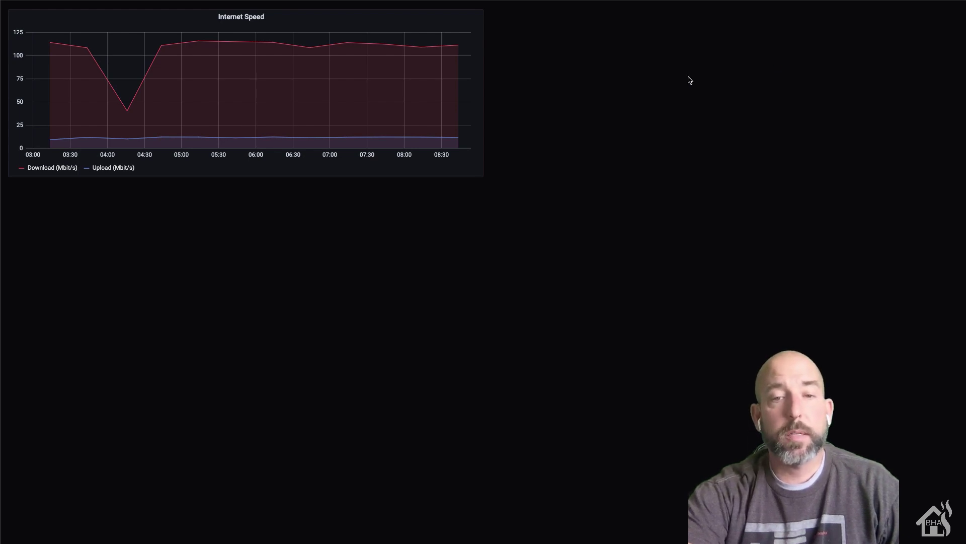
pyautogui.moveTo(346, 95)
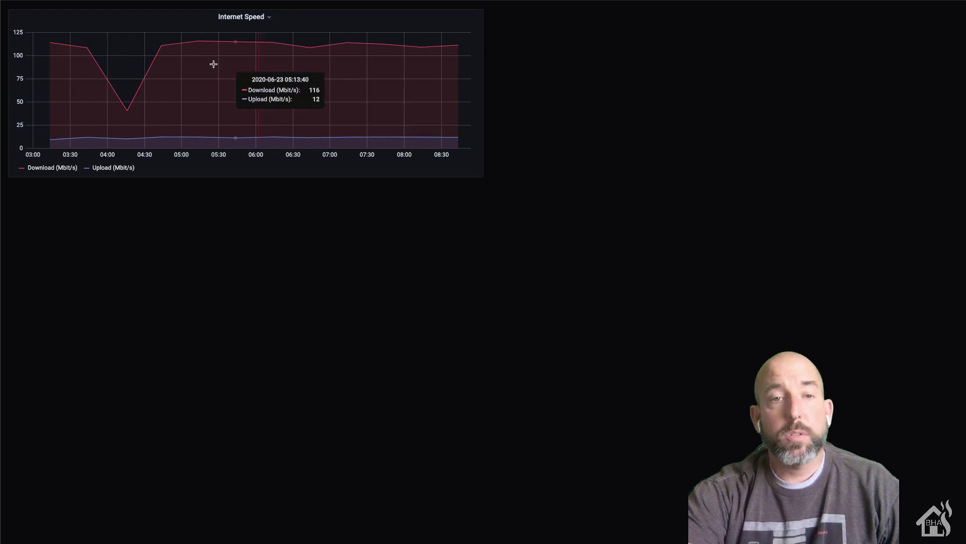
# Open the Internet Speed panel's Share Embed view with the fixed time range turned off.
pyautogui.click(257, 21)
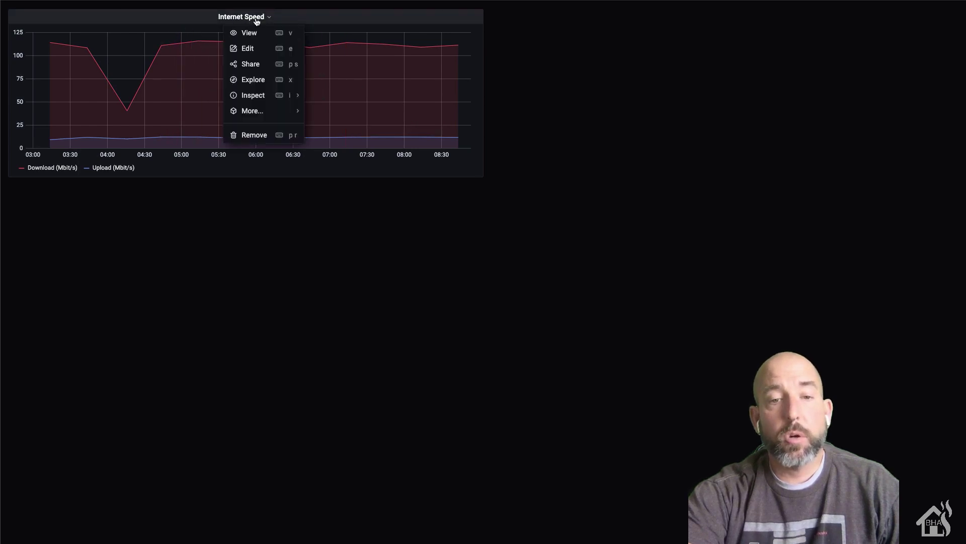
pyautogui.click(251, 64)
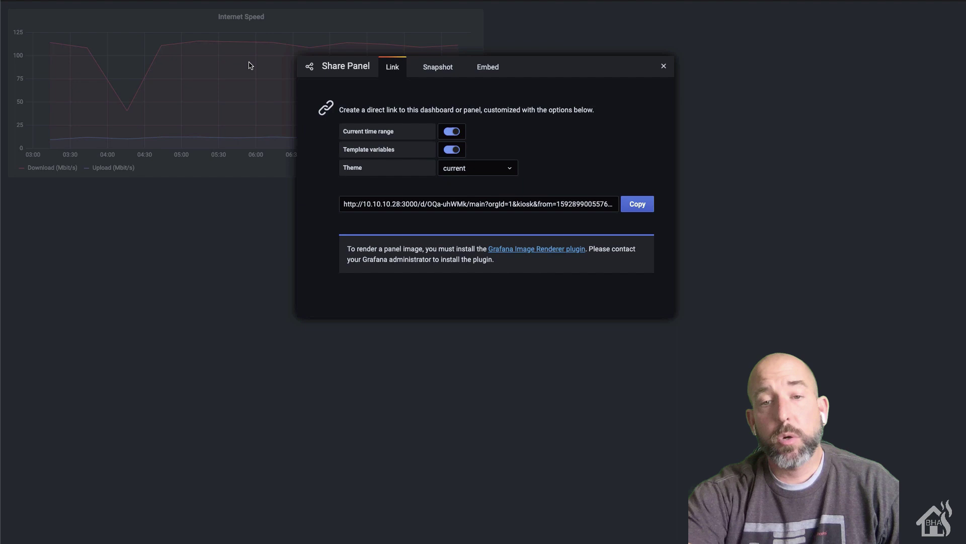
pyautogui.click(492, 71)
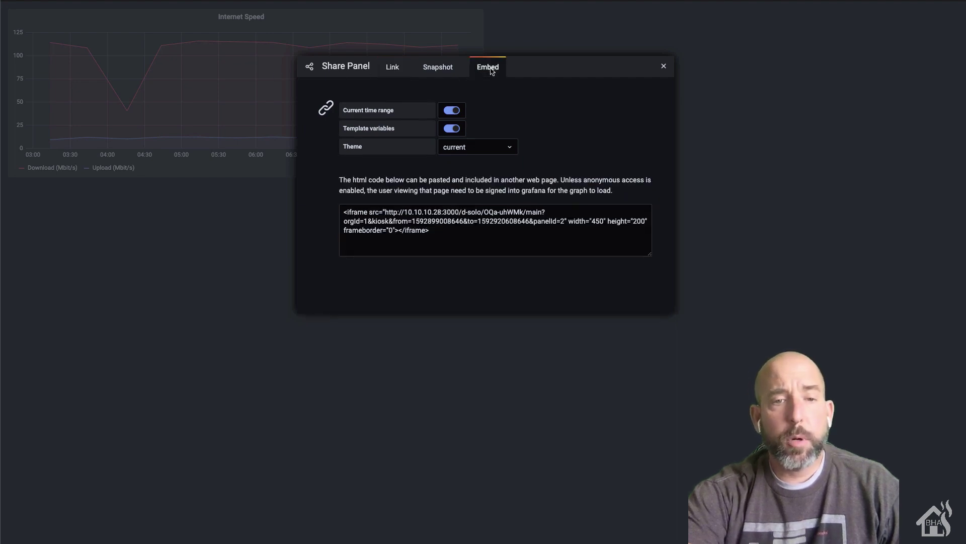
pyautogui.click(449, 111)
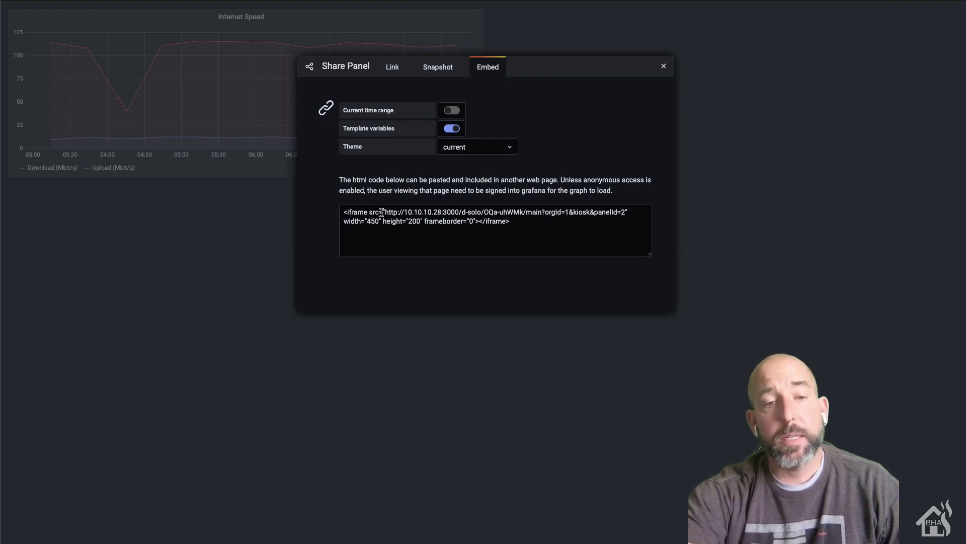
# Copy the panel's src URL from the embed code and close the share dialog.
pyautogui.moveTo(385, 213); pyautogui.dragTo(626, 209)
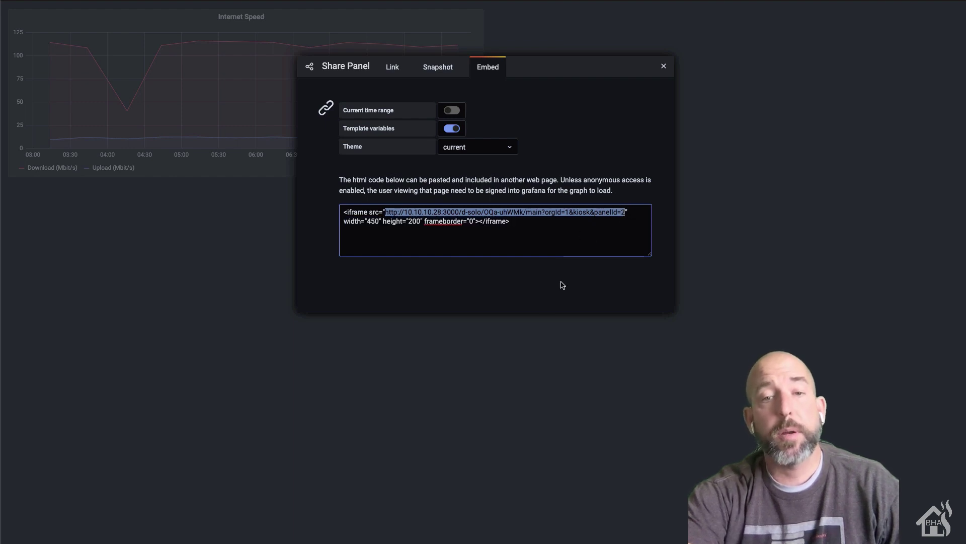
pyautogui.rightClick(502, 213)
pyautogui.click(521, 284)
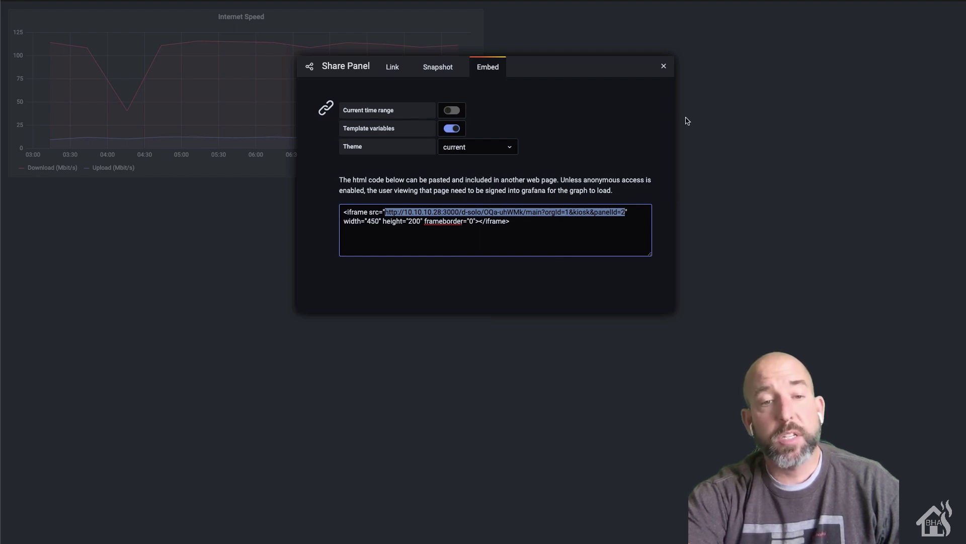
pyautogui.click(663, 66)
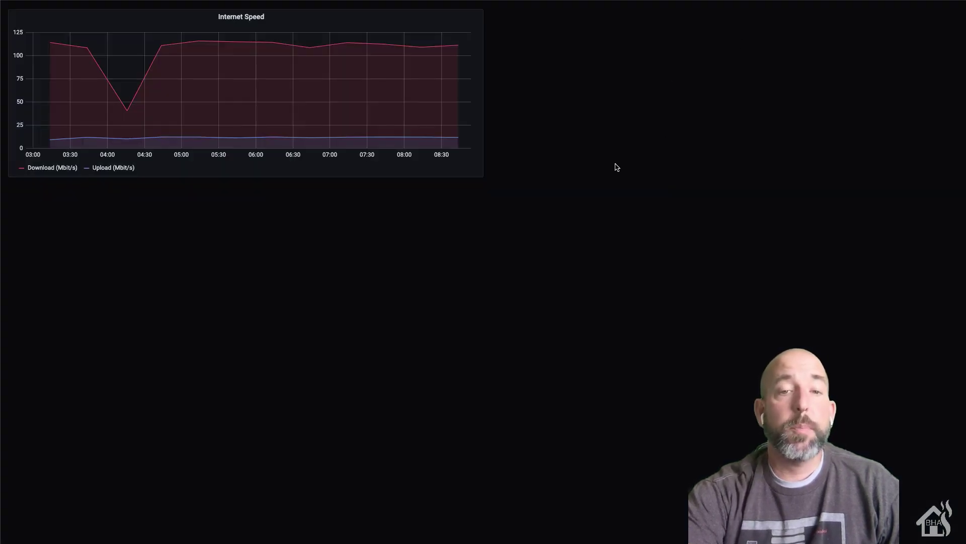
# Exit kiosk mode and enter sudo vi ui-lovelace.yaml in the terminal.
pyautogui.press('Escape')
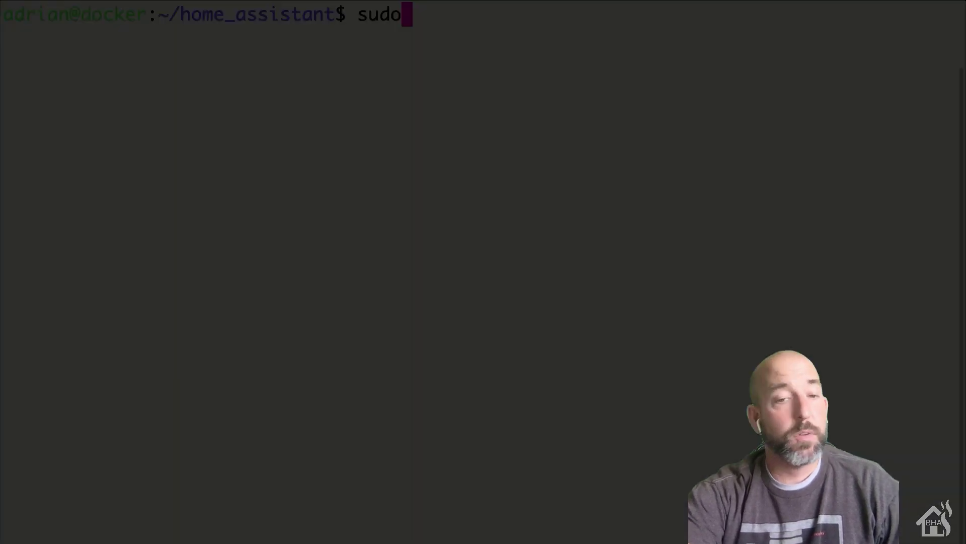
pyautogui.write('vi ui-lovelace.yaml')
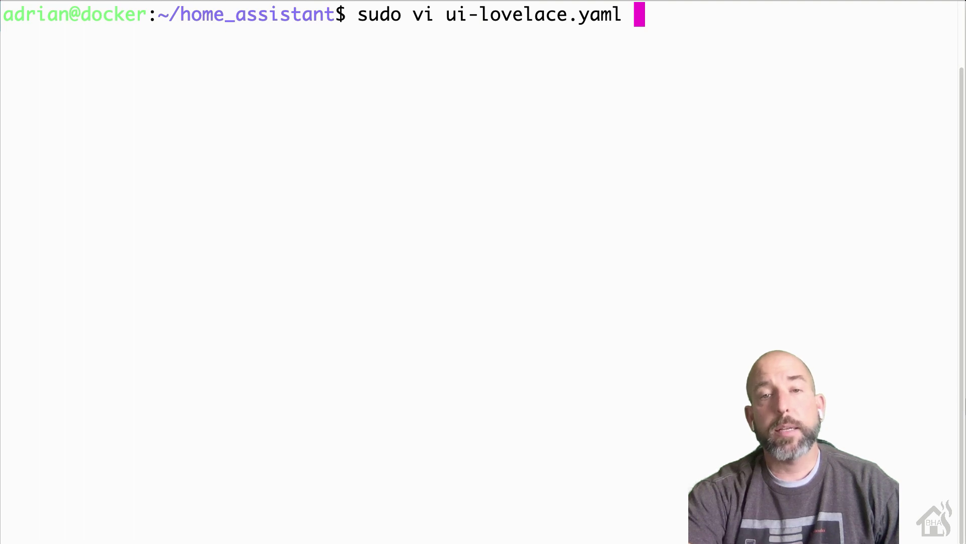
# Open ui-lovelace.yaml in vi and move to the end of the 'type: entities' line.
pyautogui.press('Return')
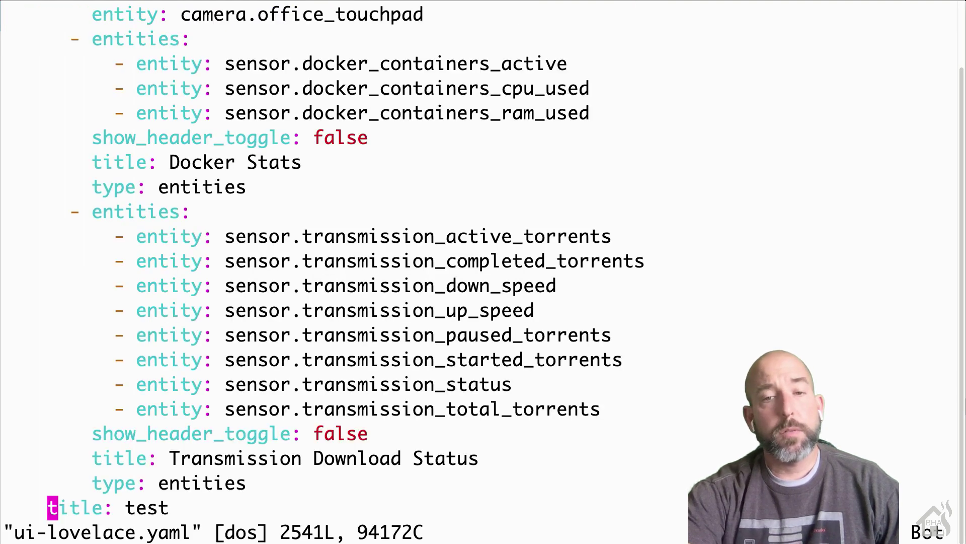
pyautogui.press('k')
pyautogui.press('l')
pyautogui.press('w')
pyautogui.press('l')
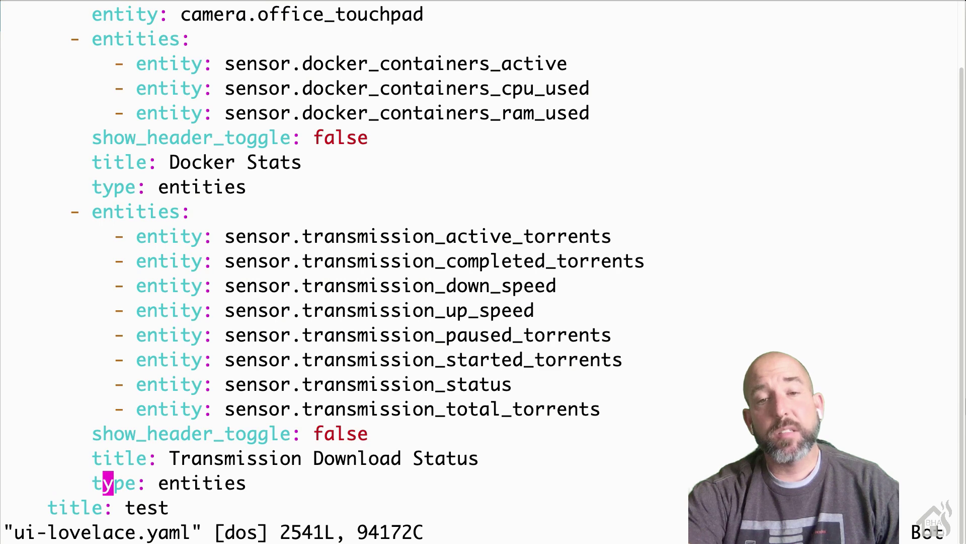
pyautogui.press('l')
pyautogui.press('l')
pyautogui.press('l')
pyautogui.press('l')
pyautogui.press('l')
pyautogui.press('l')
pyautogui.press('l')
pyautogui.press('l')
pyautogui.press('l')
pyautogui.press('l')
pyautogui.press('l')
pyautogui.press('l')
pyautogui.press('l')
pyautogui.press('l')
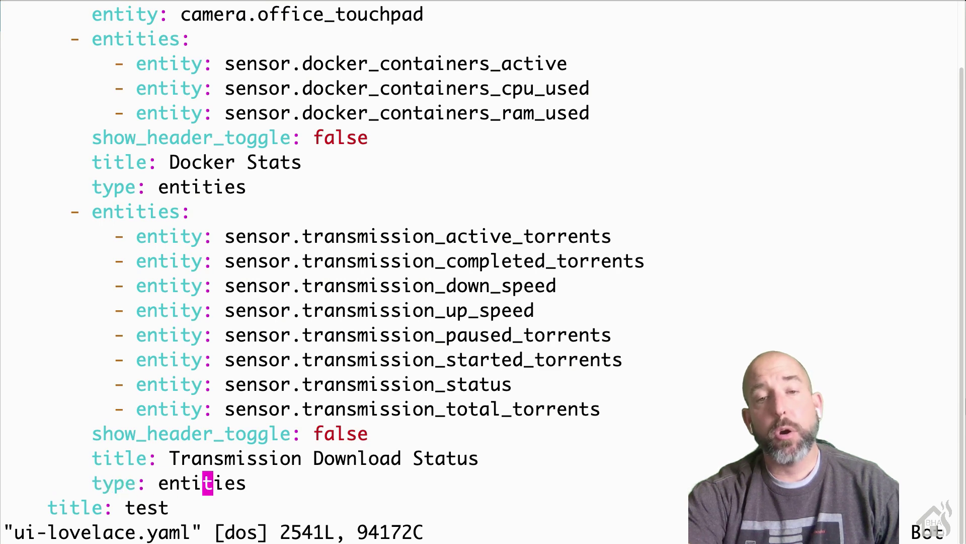
# Add a new card with '- type: iframe' and 'url:' below the Transmission card.
pyautogui.press('i')
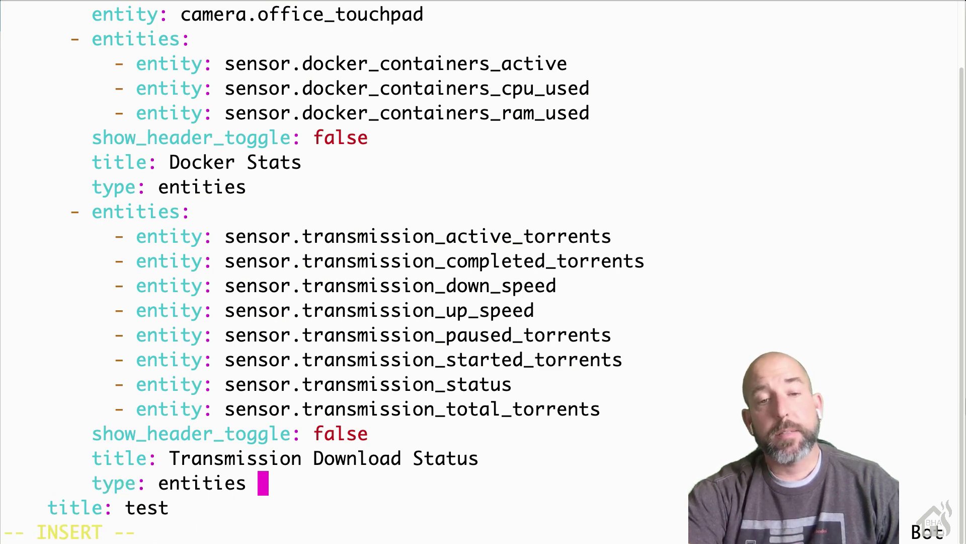
pyautogui.press('Return')
pyautogui.press('BackSpace')
pyautogui.press('BackSpace')
pyautogui.press('BackSpace')
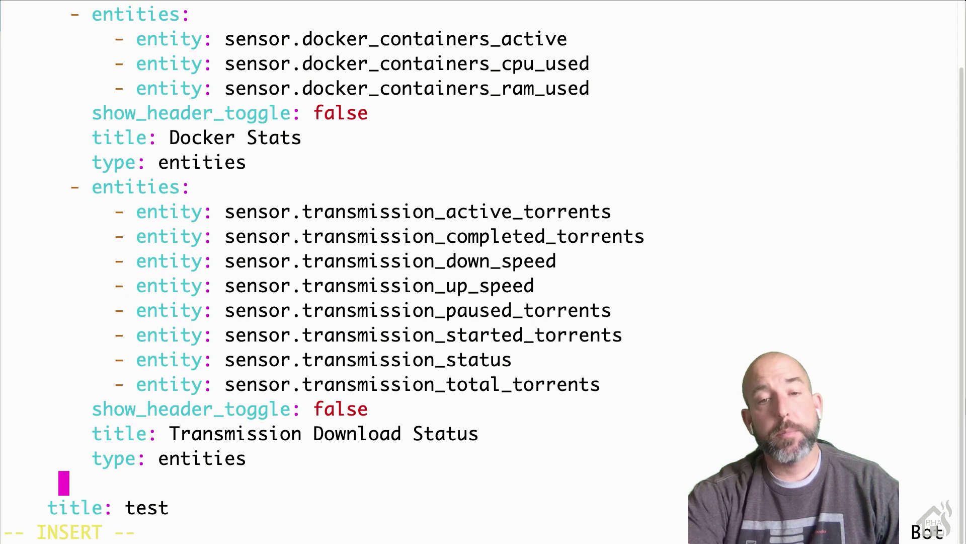
pyautogui.write('-')
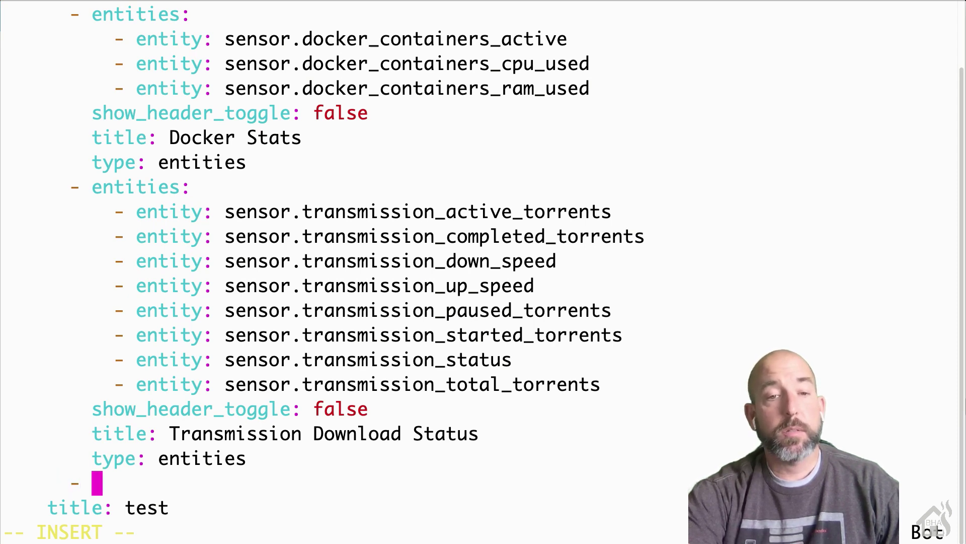
pyautogui.write(' type: ')
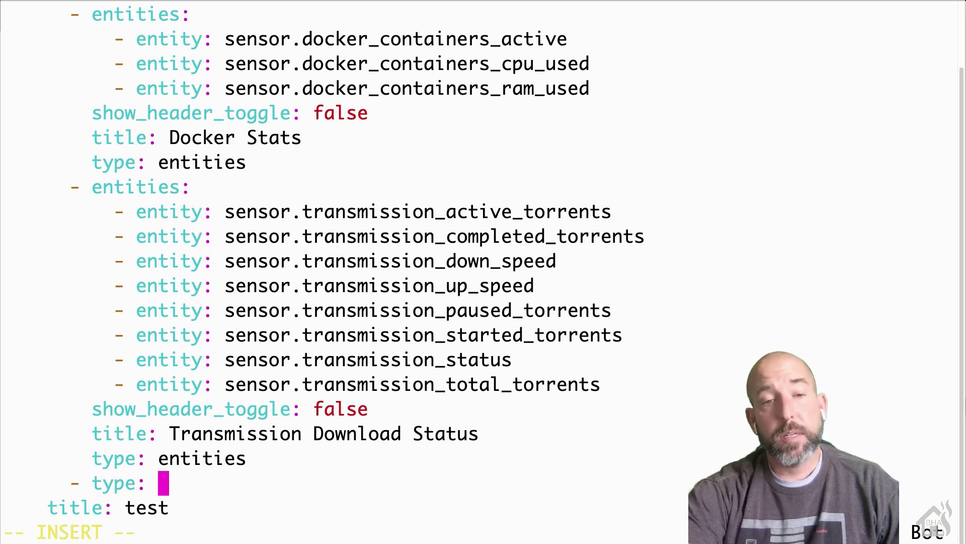
pyautogui.write('iframe')
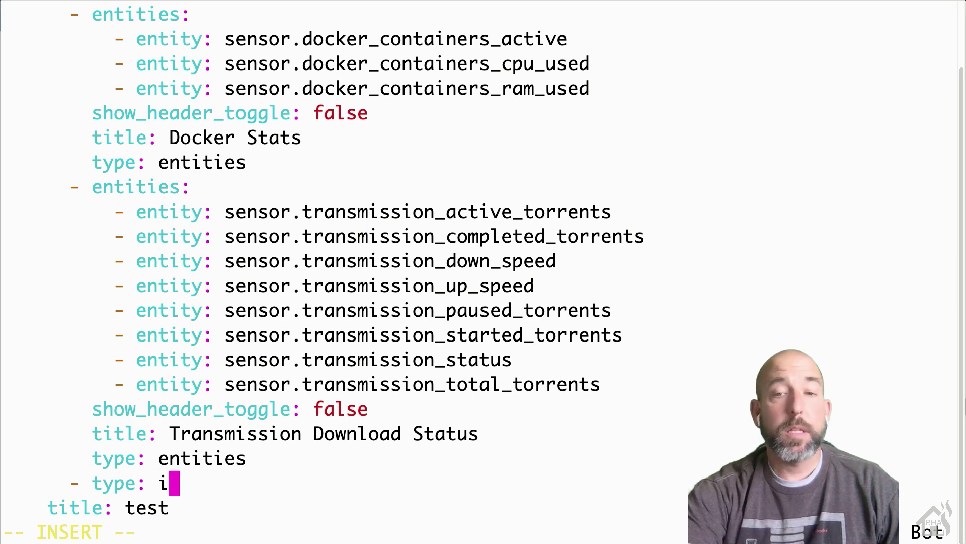
pyautogui.press('Return')
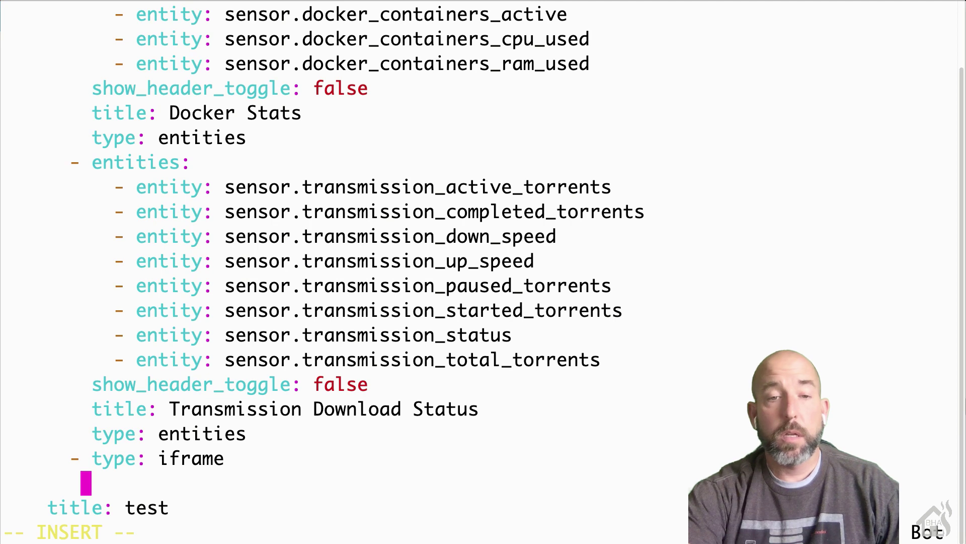
pyautogui.write('url:')
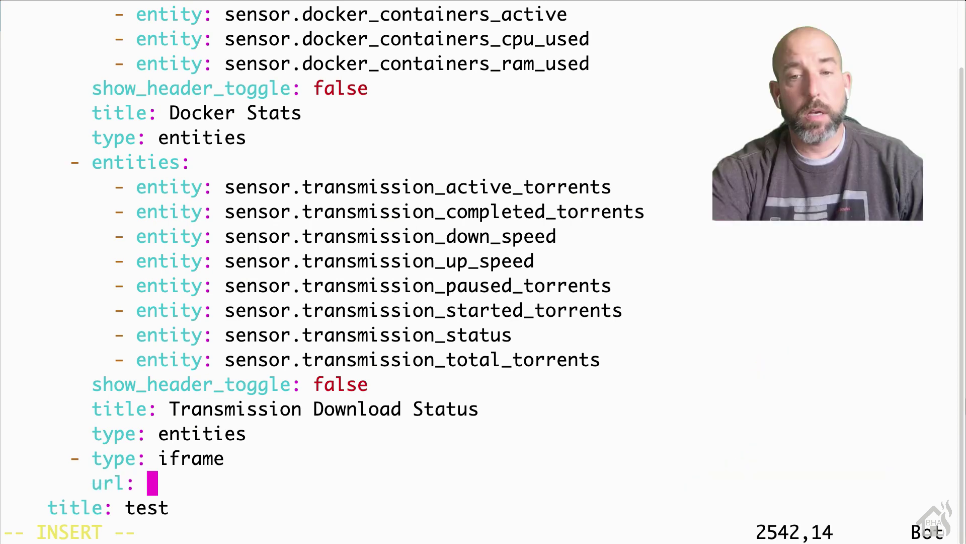
# Set url to the Grafana panel address plus &refresh=10s&kiosk&fullscreen, then save with :wq!
pyautogui.press('super+v')
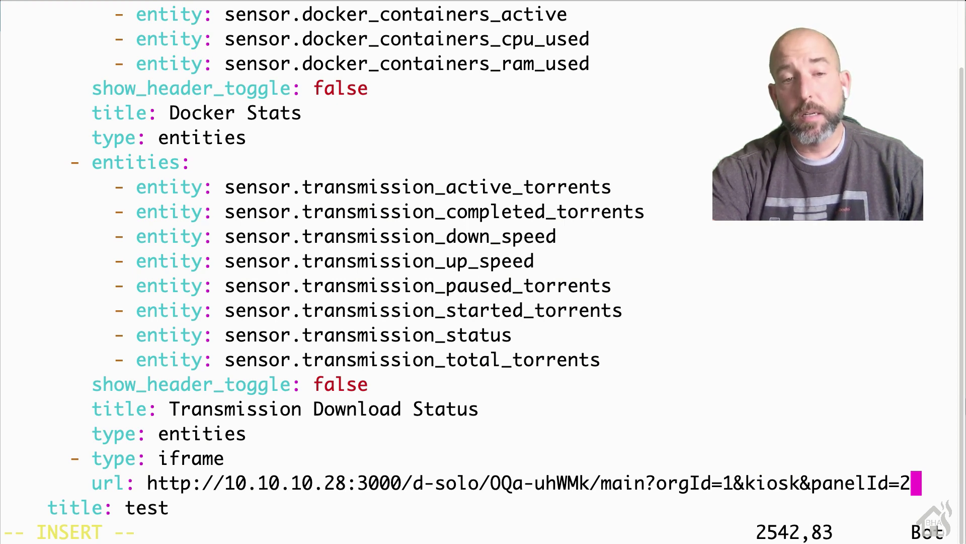
pyautogui.press('super+v')
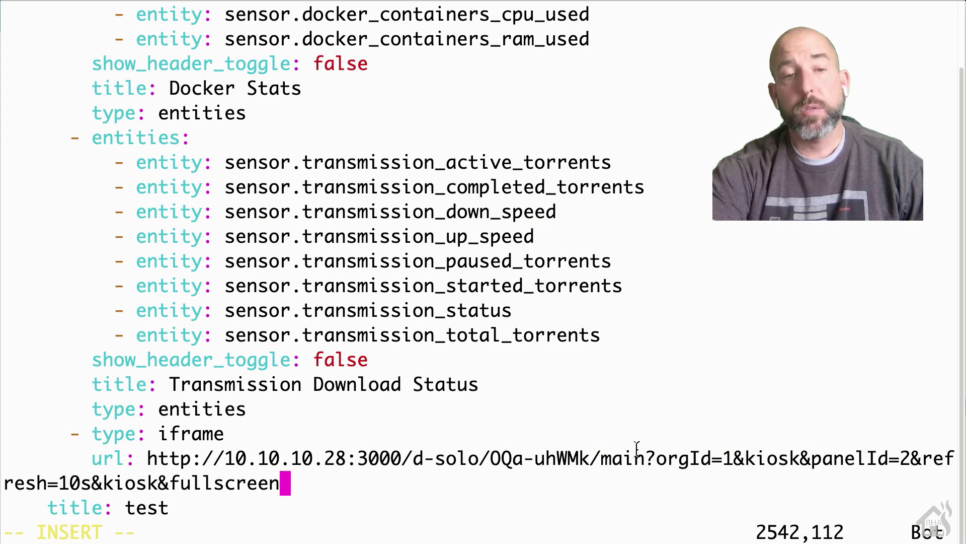
pyautogui.press('Escape')
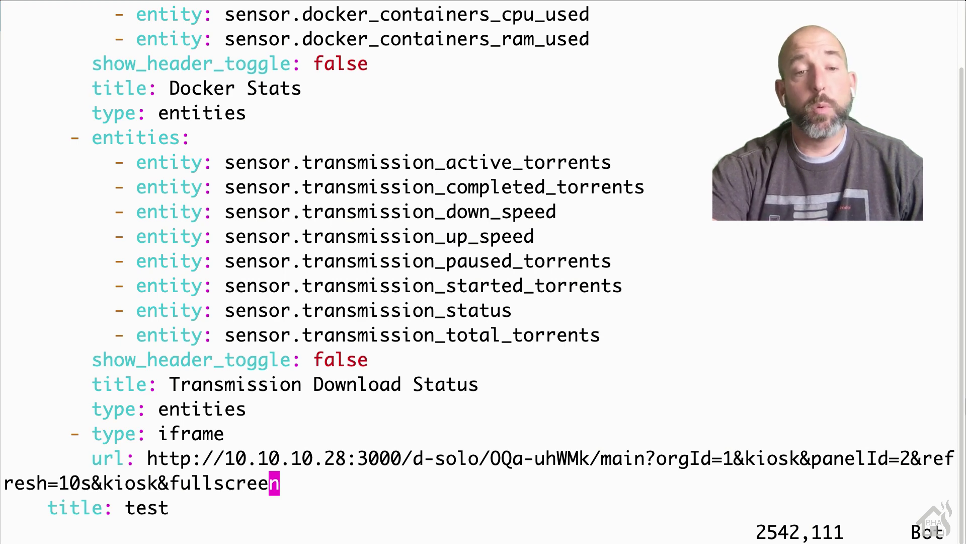
pyautogui.write(':wq!')
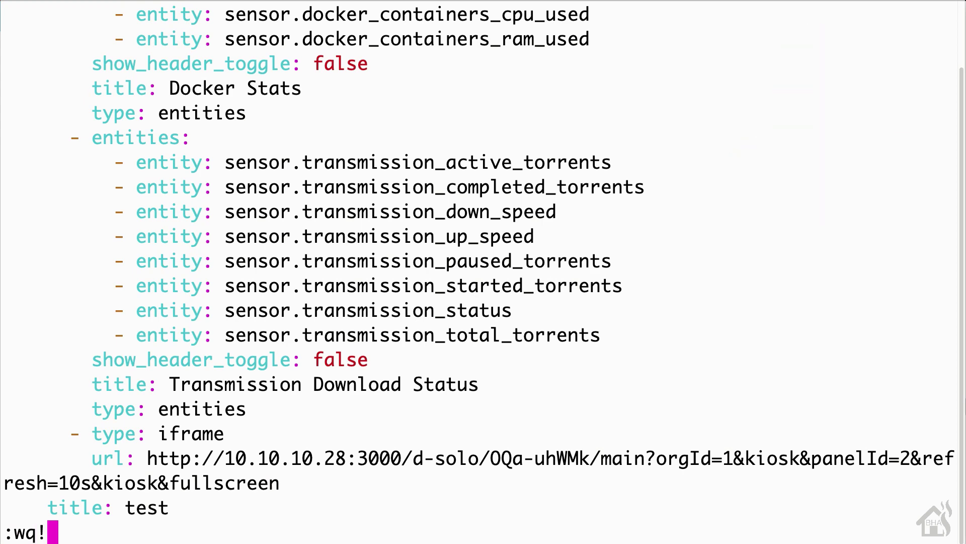
pyautogui.press('Return')
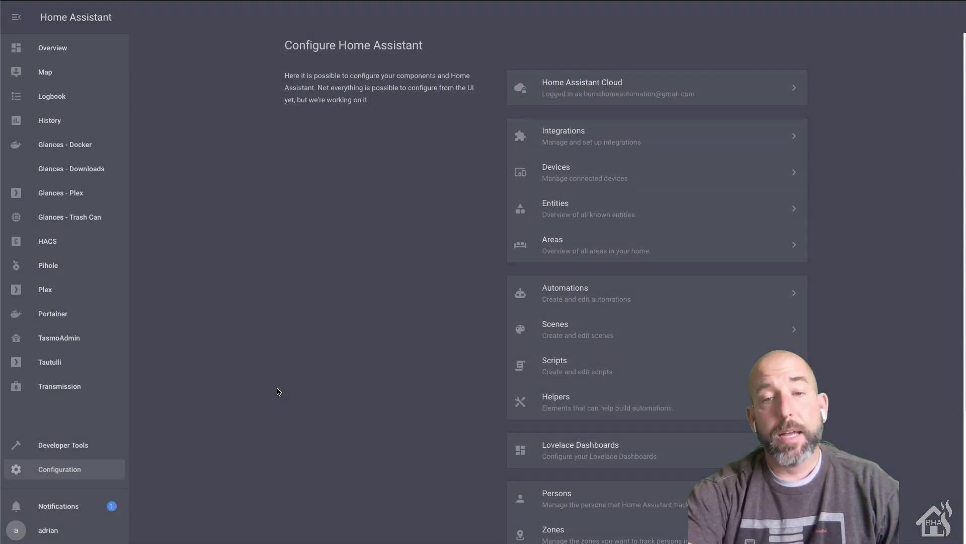
# Reload Location & Customizations from Home Assistant's Server Controls page.
pyautogui.scroll(-5, 278, 391)
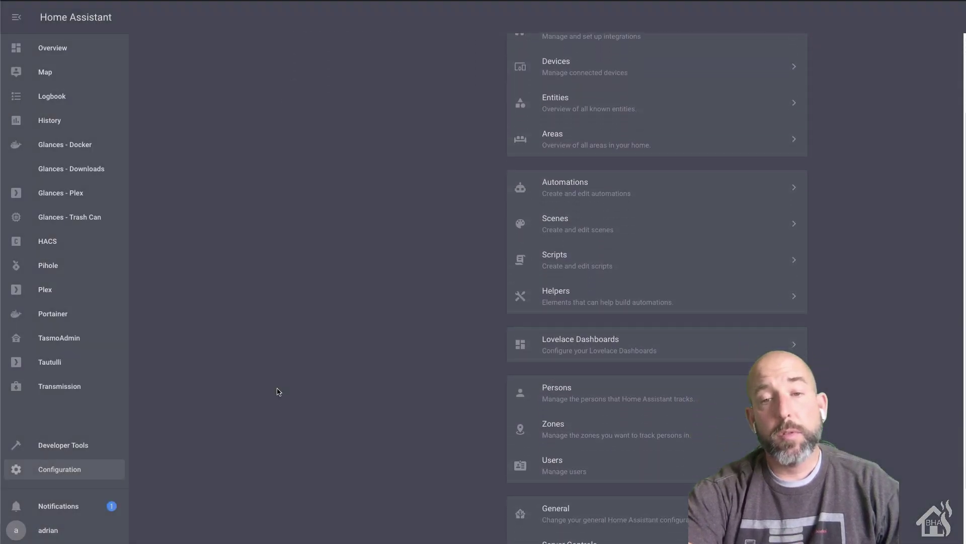
pyautogui.click(626, 470)
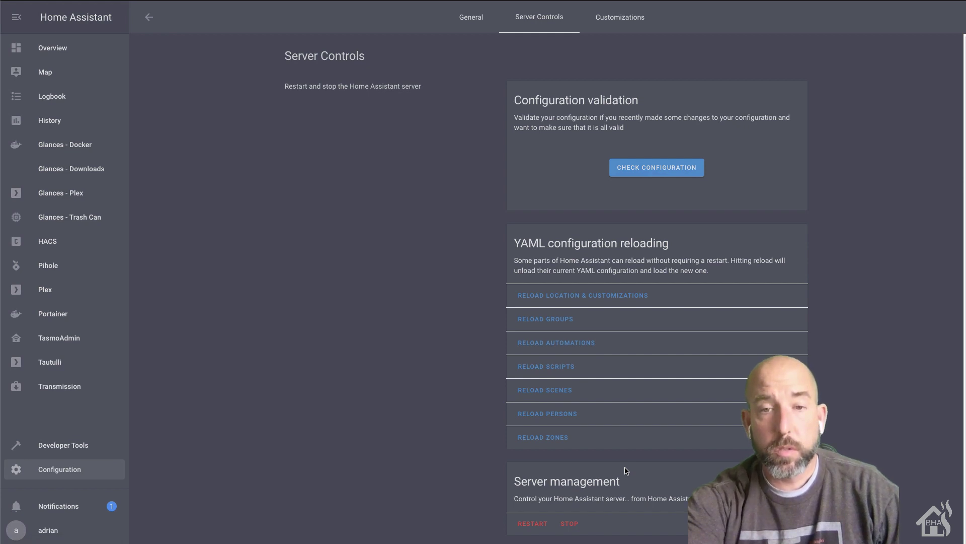
pyautogui.click(587, 297)
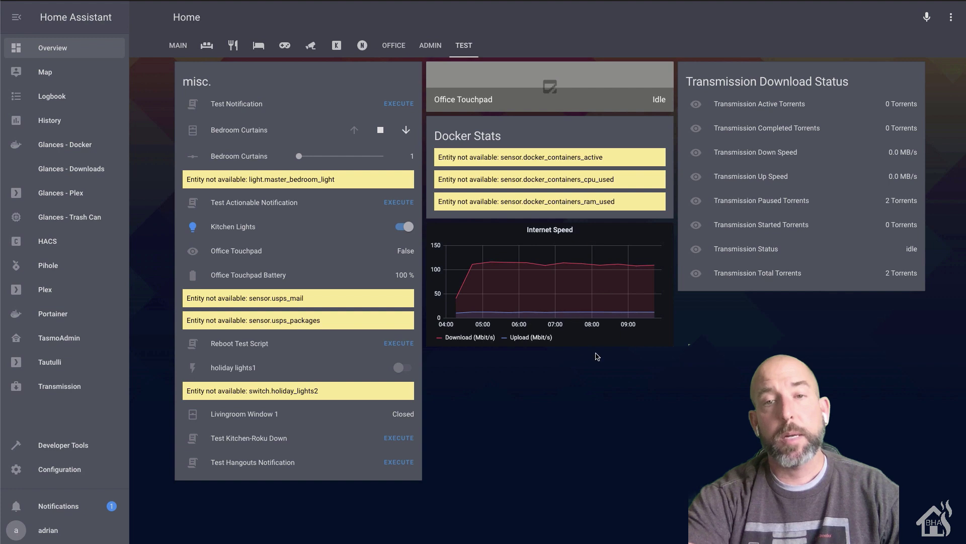
pyautogui.click(524, 337)
pyautogui.click(467, 342)
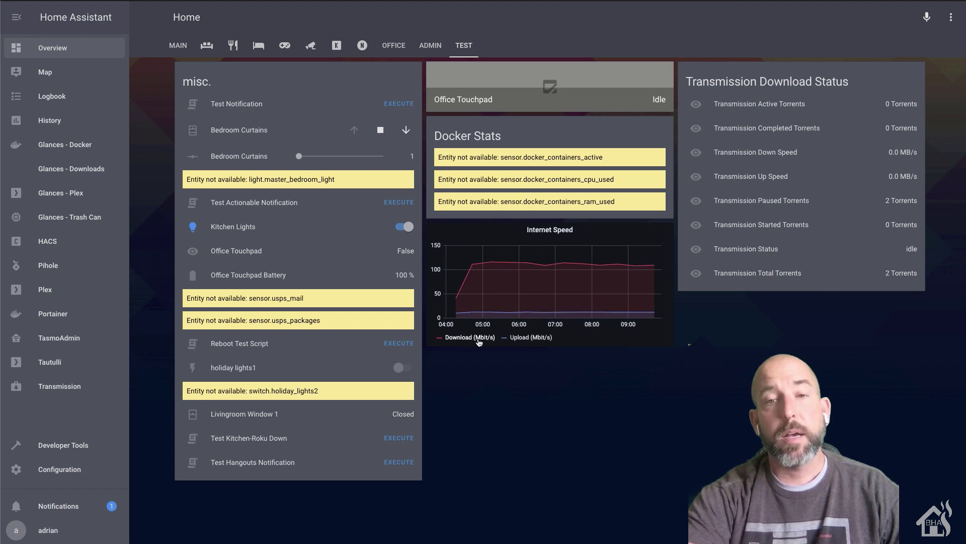
pyautogui.click(540, 339)
pyautogui.click(541, 340)
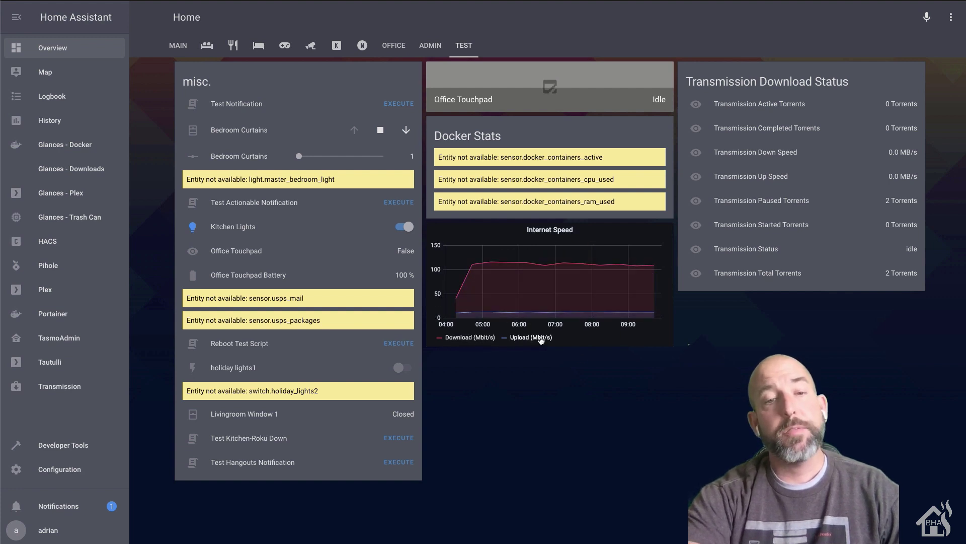